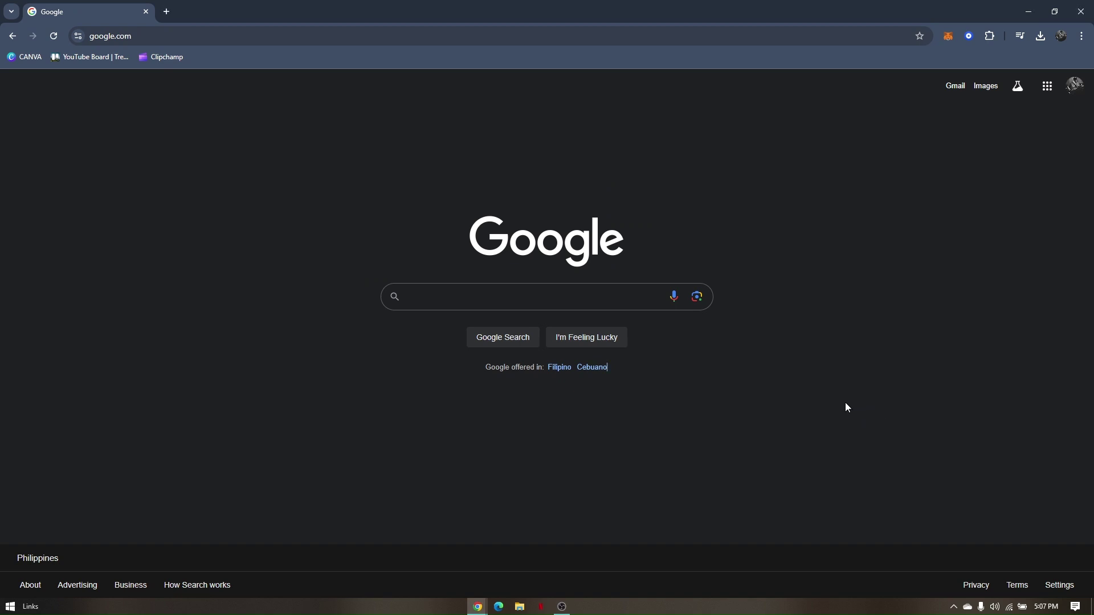
- Go to youtube.com from the Google homepage in Chrome
click(242, 36)
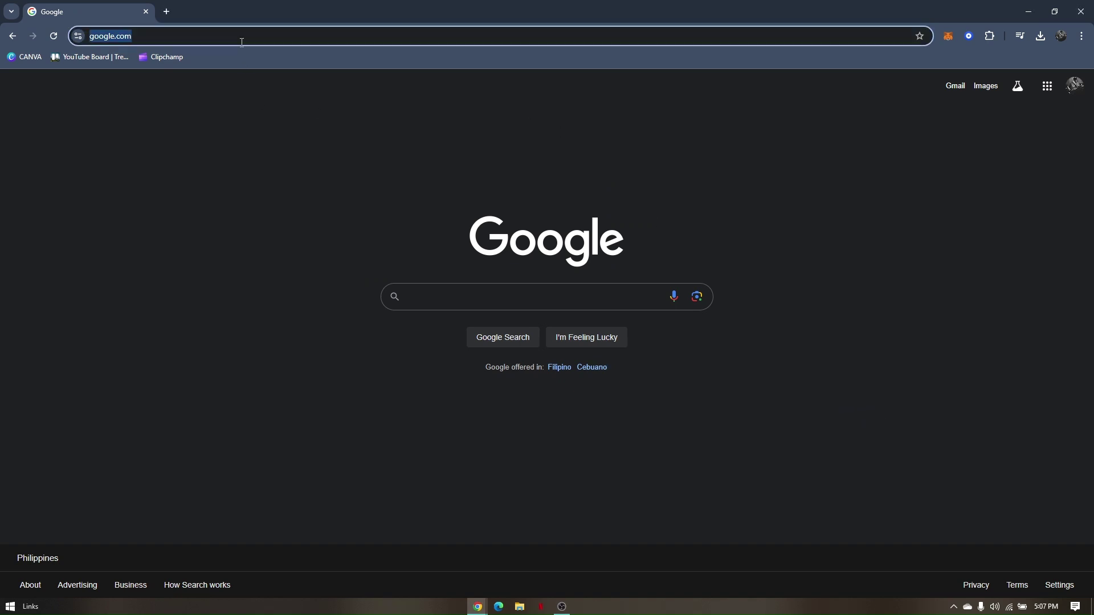
text(youtube.com)
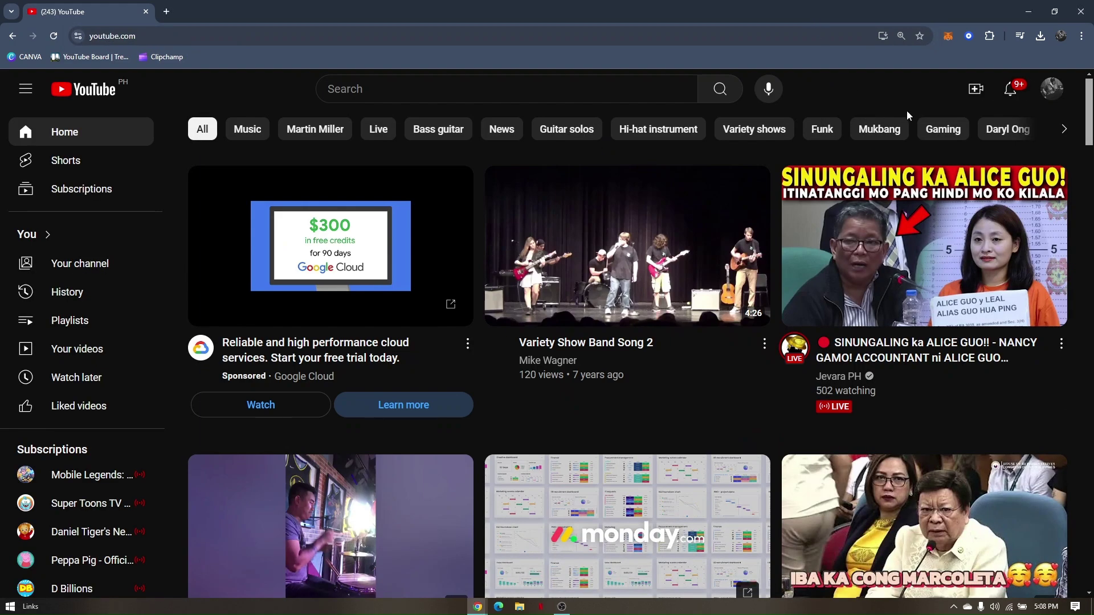
- Open YouTube Studio from the profile avatar's account menu
click(1052, 88)
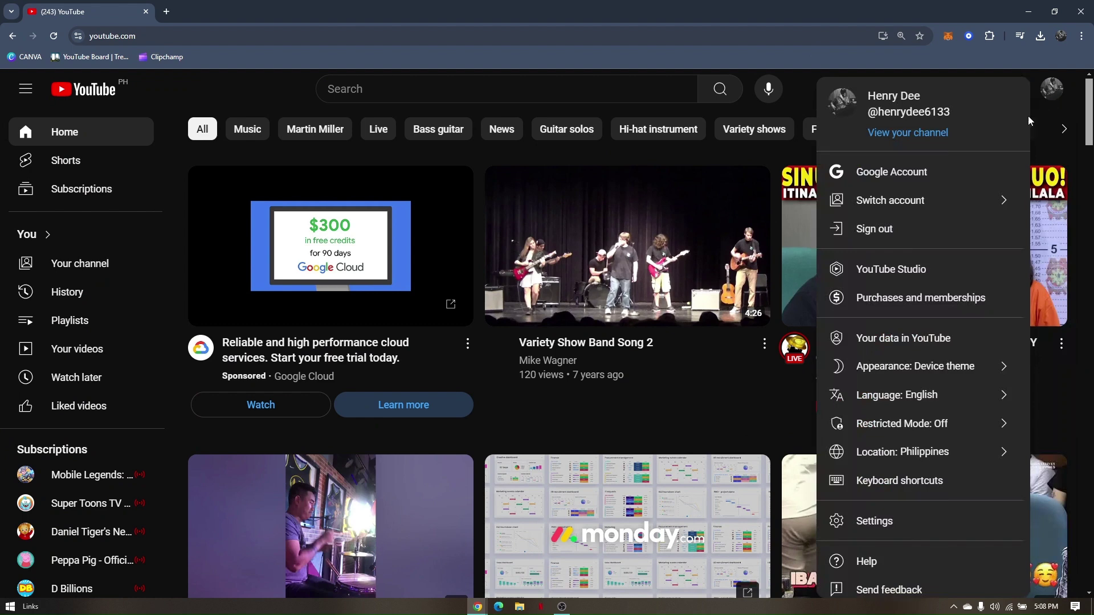
click(901, 269)
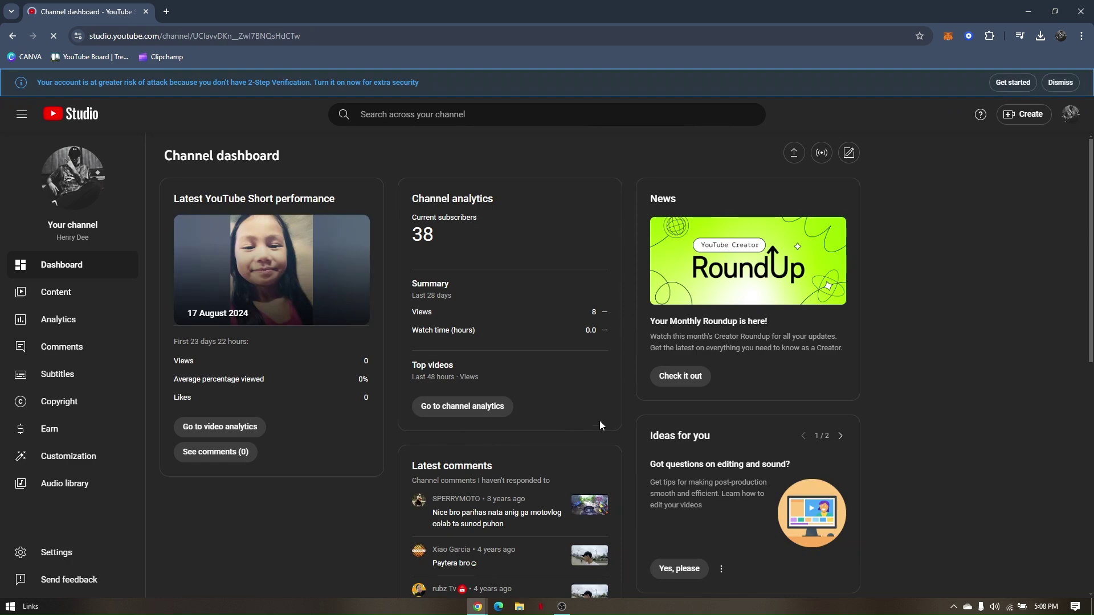
scroll(607, 409, down, 2)
scroll(608, 409, up, 2)
scroll(957, 358, down, 3)
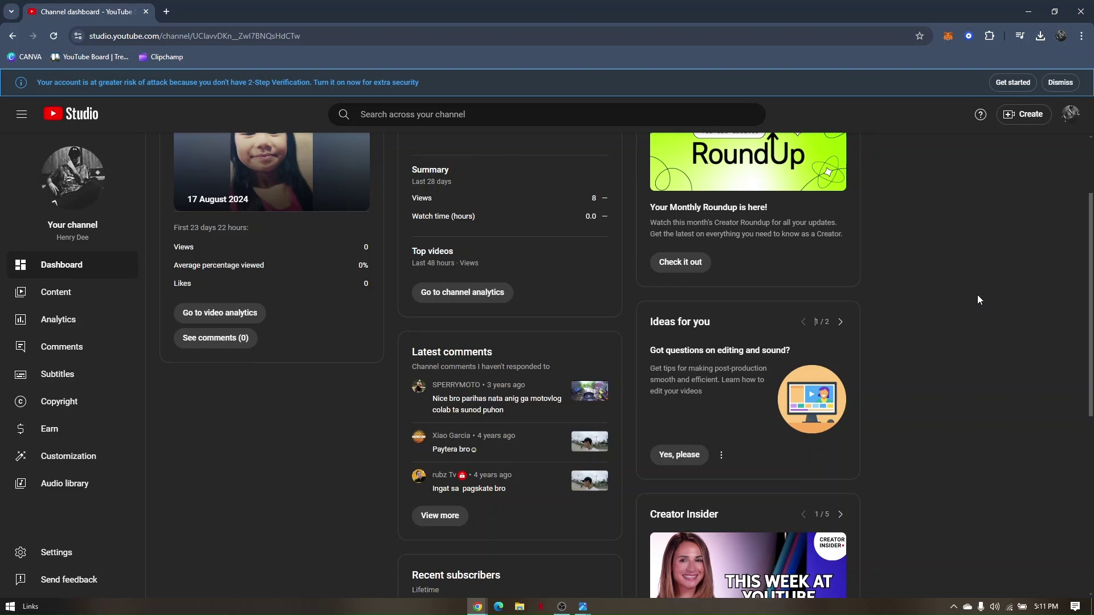
scroll(970, 300, up, 3)
scroll(965, 305, down, 2)
scroll(961, 306, up, 3)
scroll(961, 310, down, 2)
scroll(936, 451, up, 3)
scroll(935, 450, down, 3)
scroll(928, 452, up, 3)
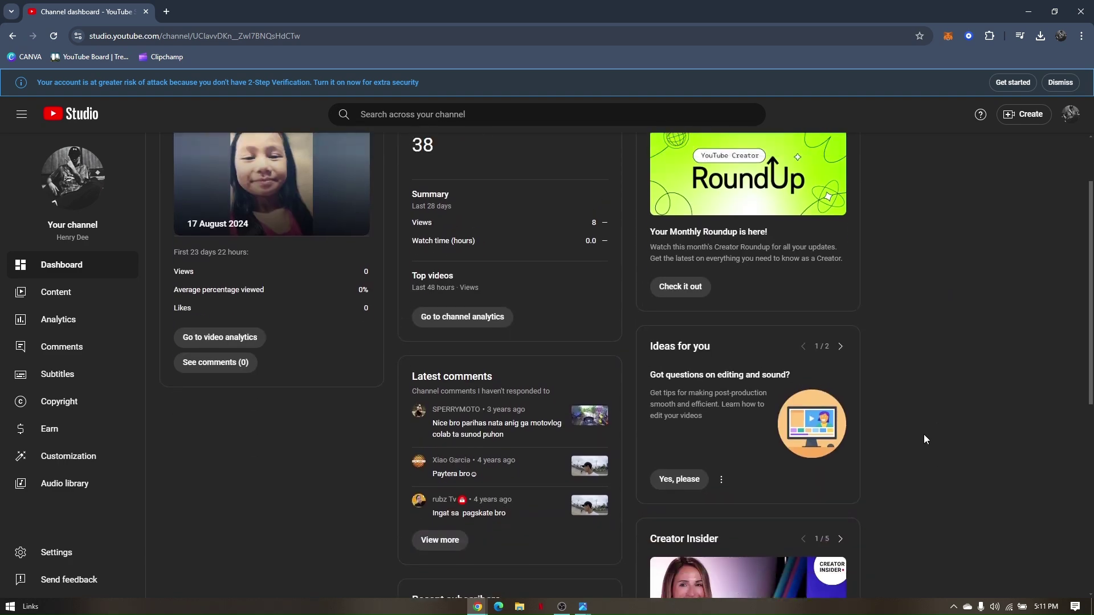
scroll(928, 438, down, 3)
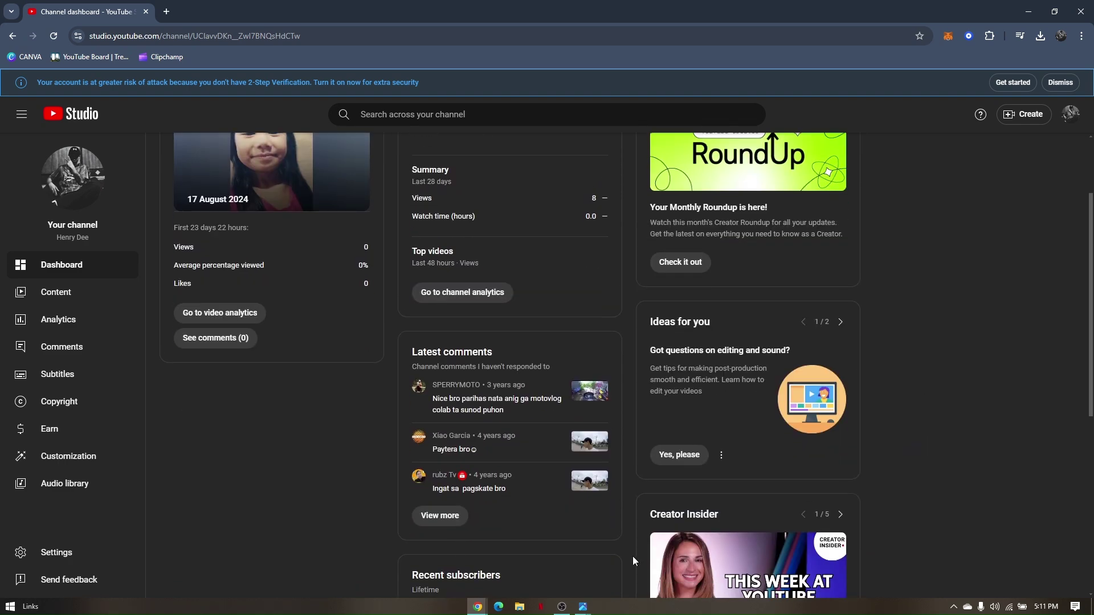